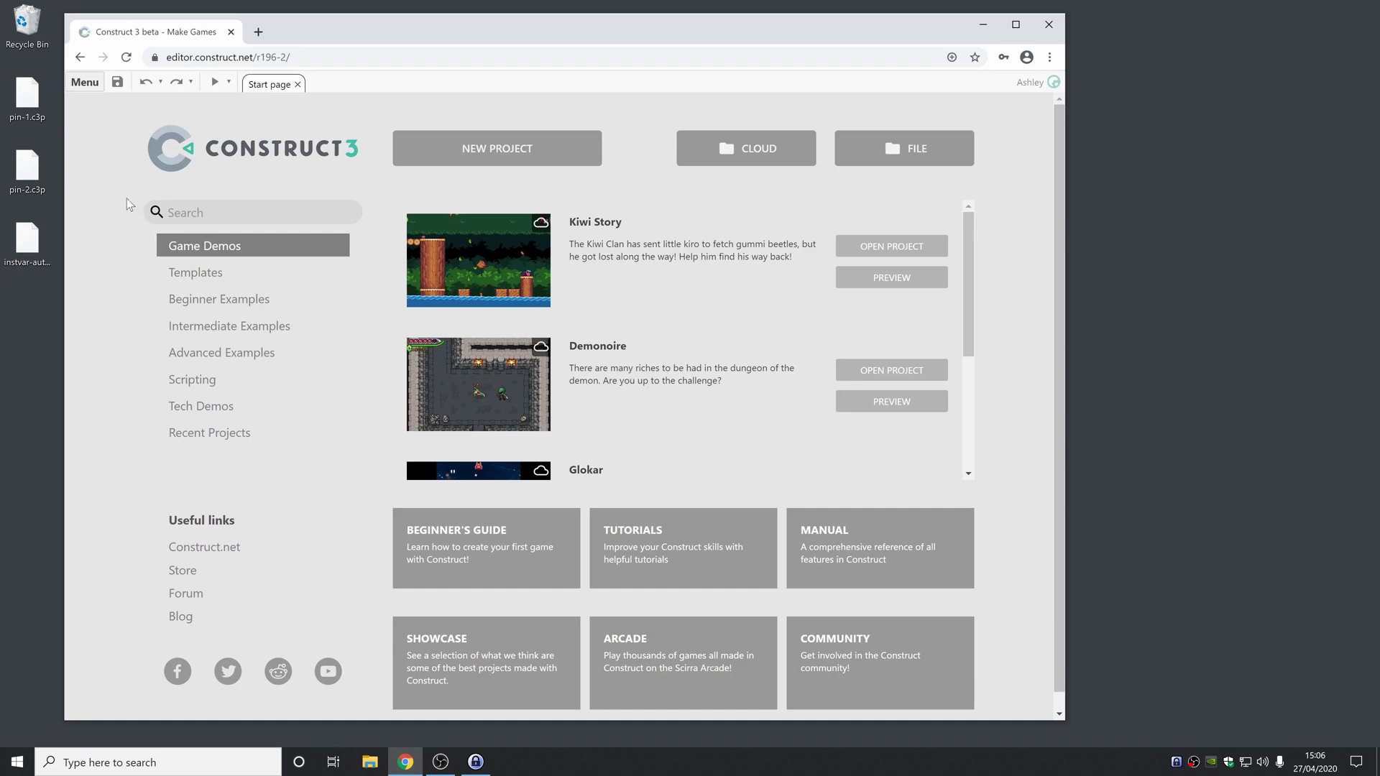
- Start the Beginner's guide guided tour
click(86, 82)
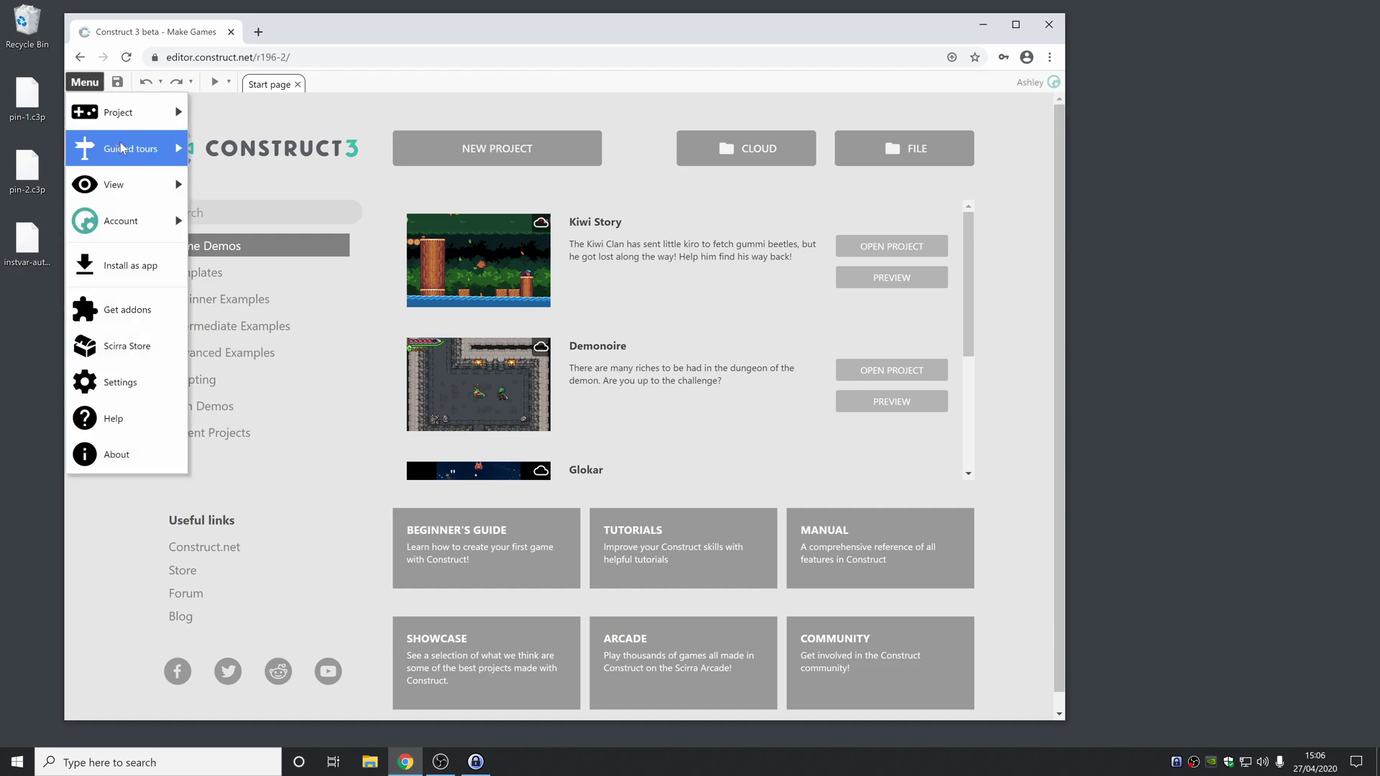
mouse_move(122, 148)
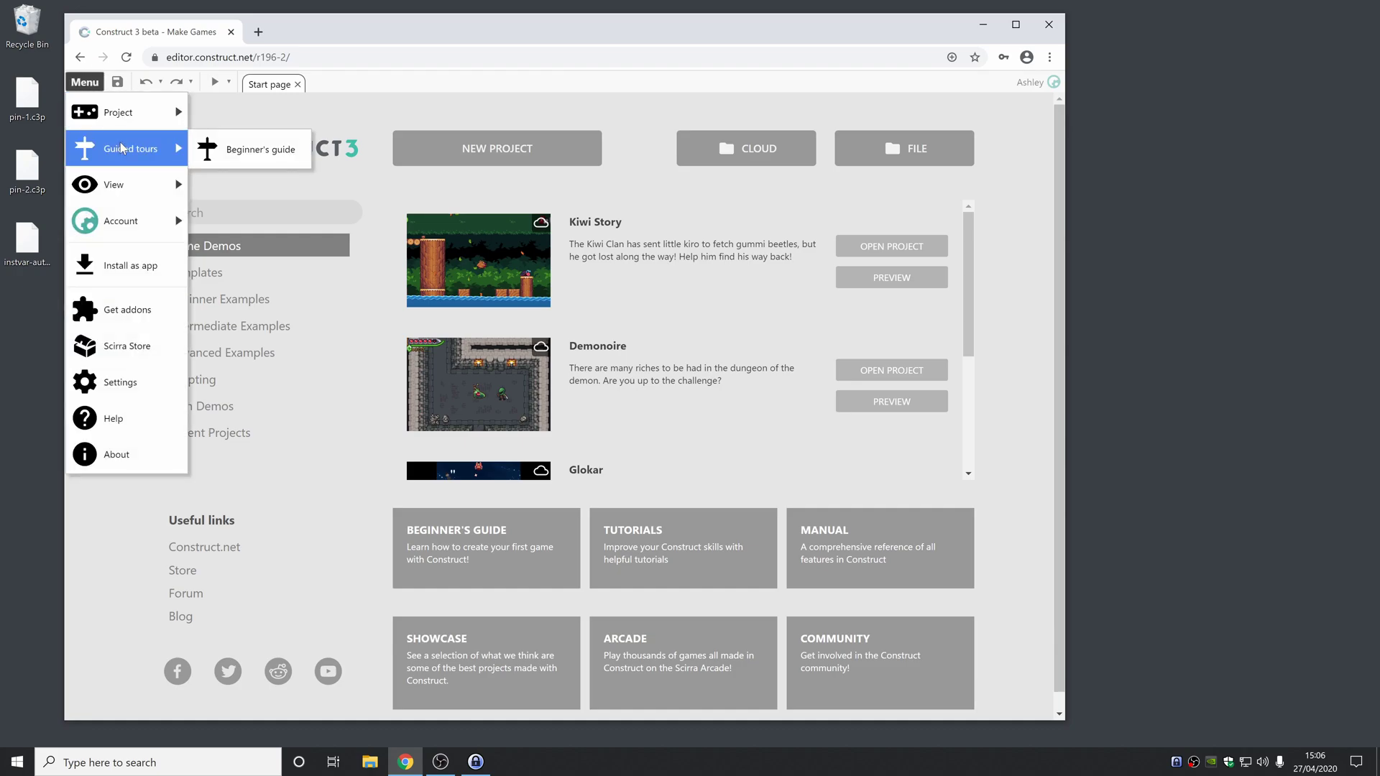
click(292, 161)
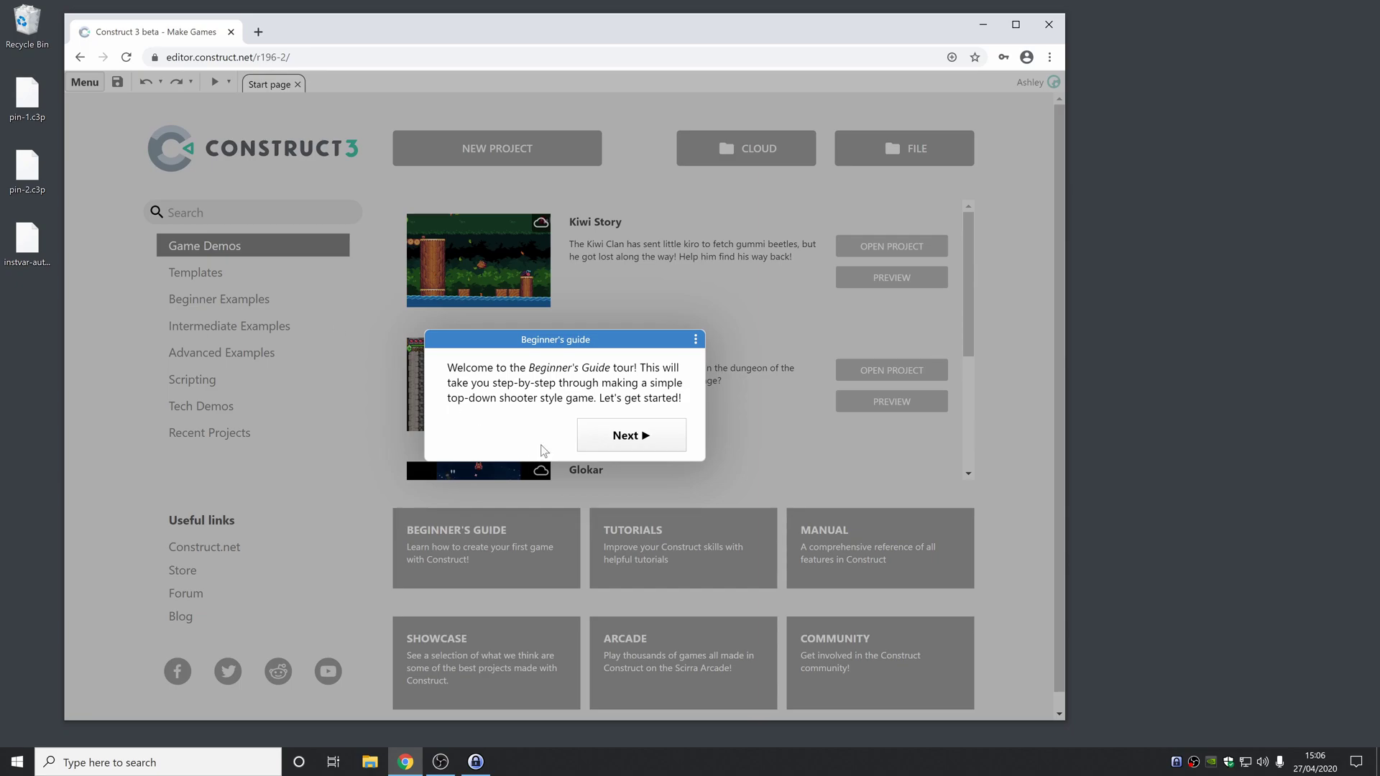
- Create a new project with the default SD landscape 16:9, 854 x 480 settings
click(631, 435)
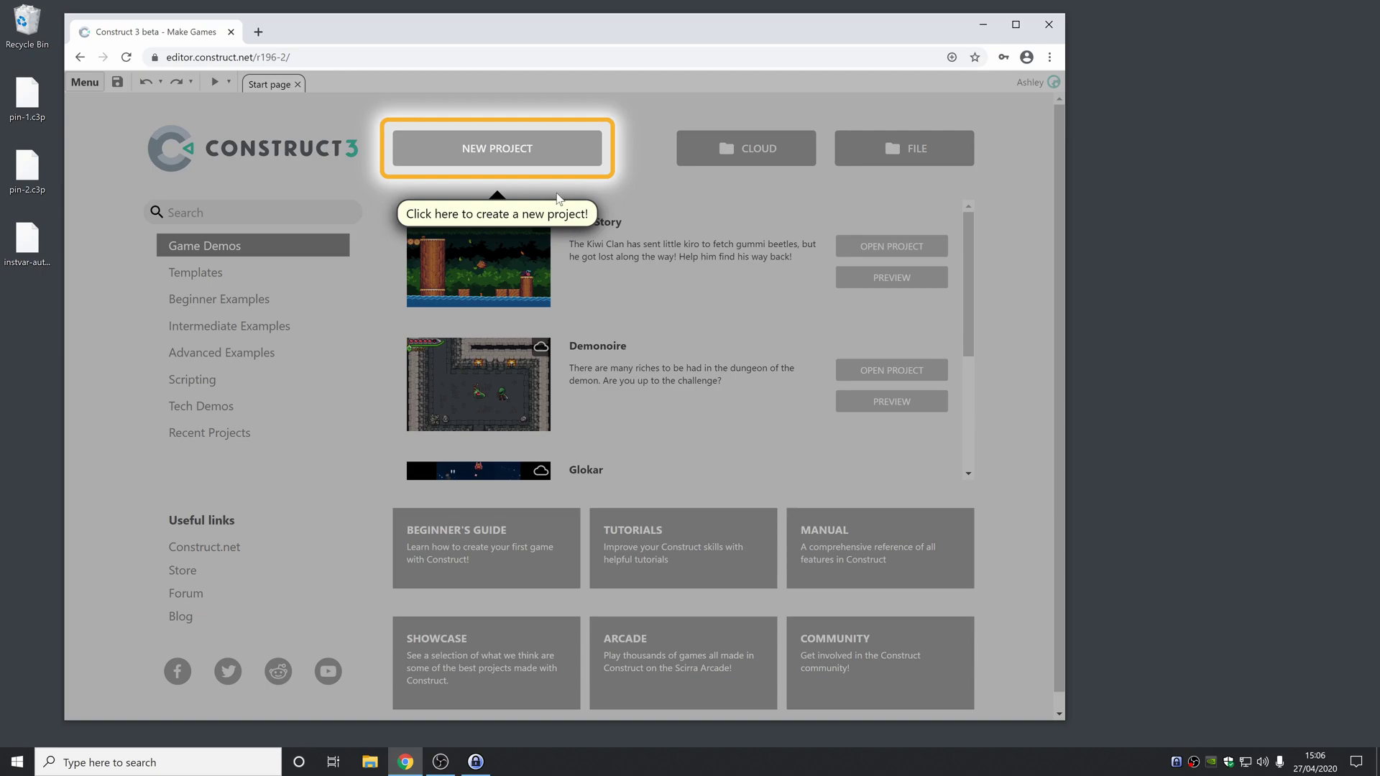
click(559, 152)
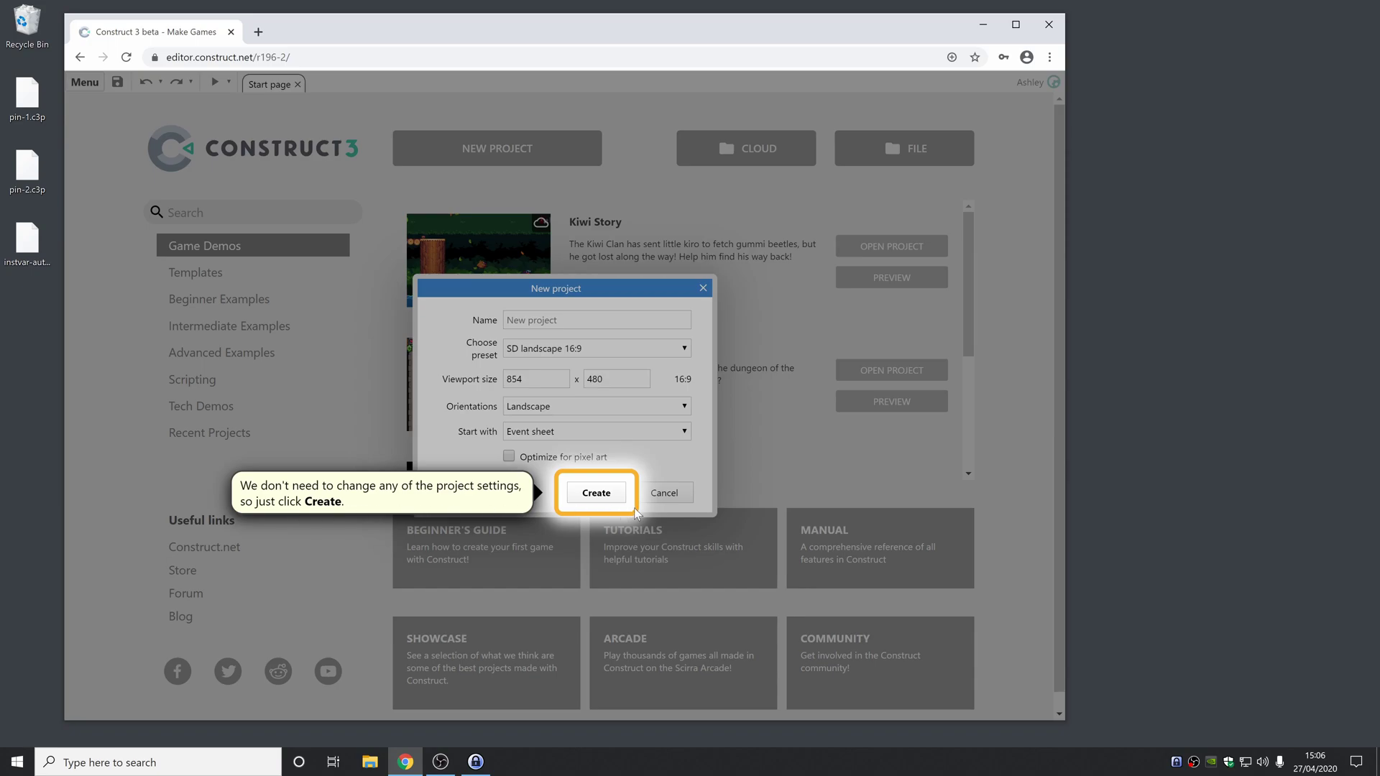
click(595, 493)
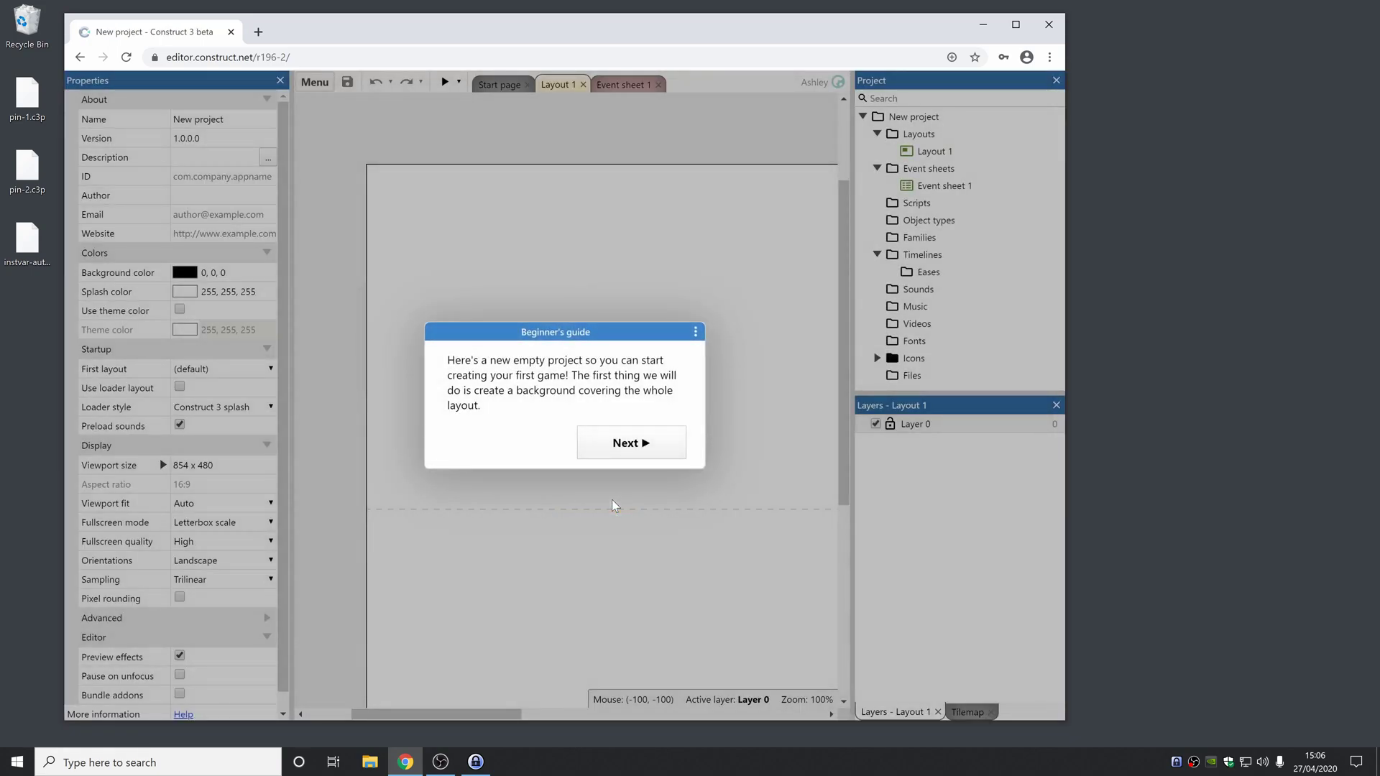
- Add a Tiled Background object type and place it in Layout 1
click(646, 441)
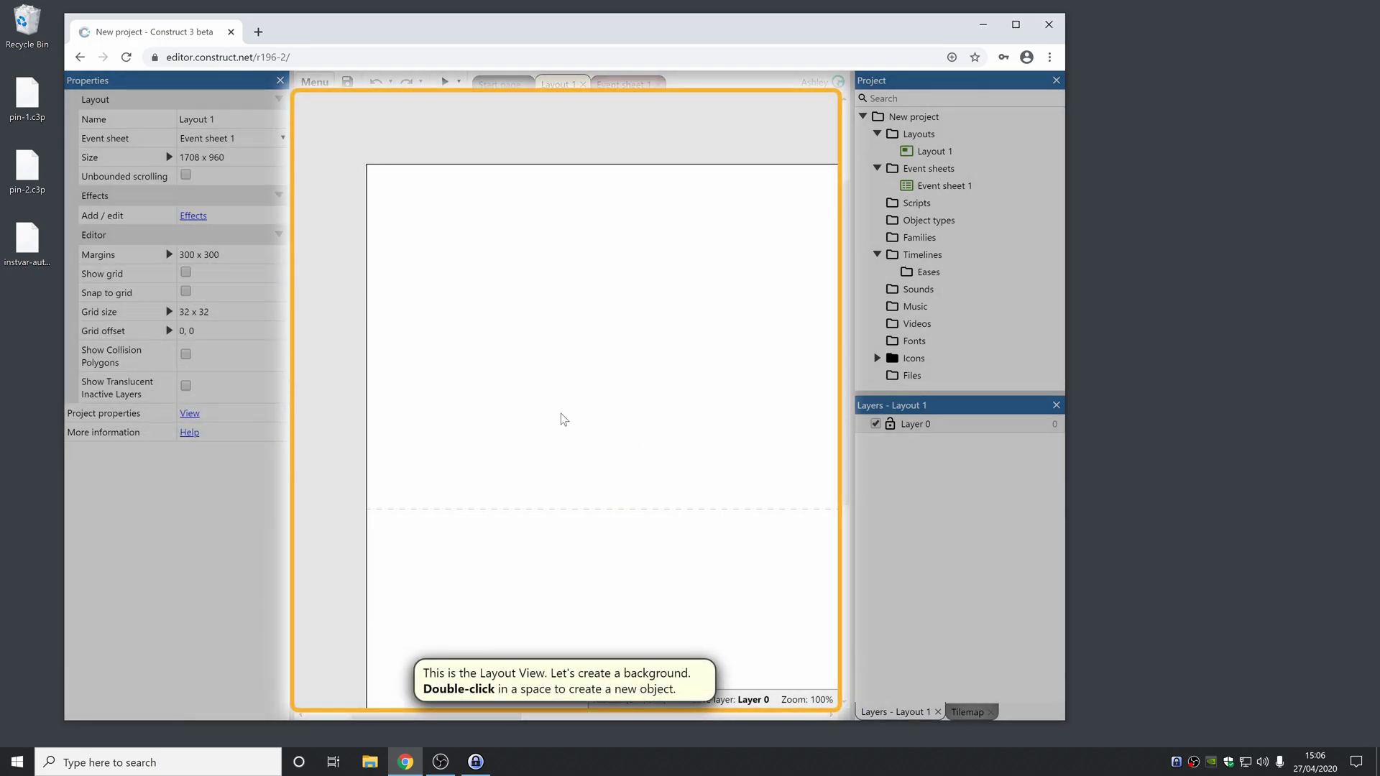
double_click(549, 377)
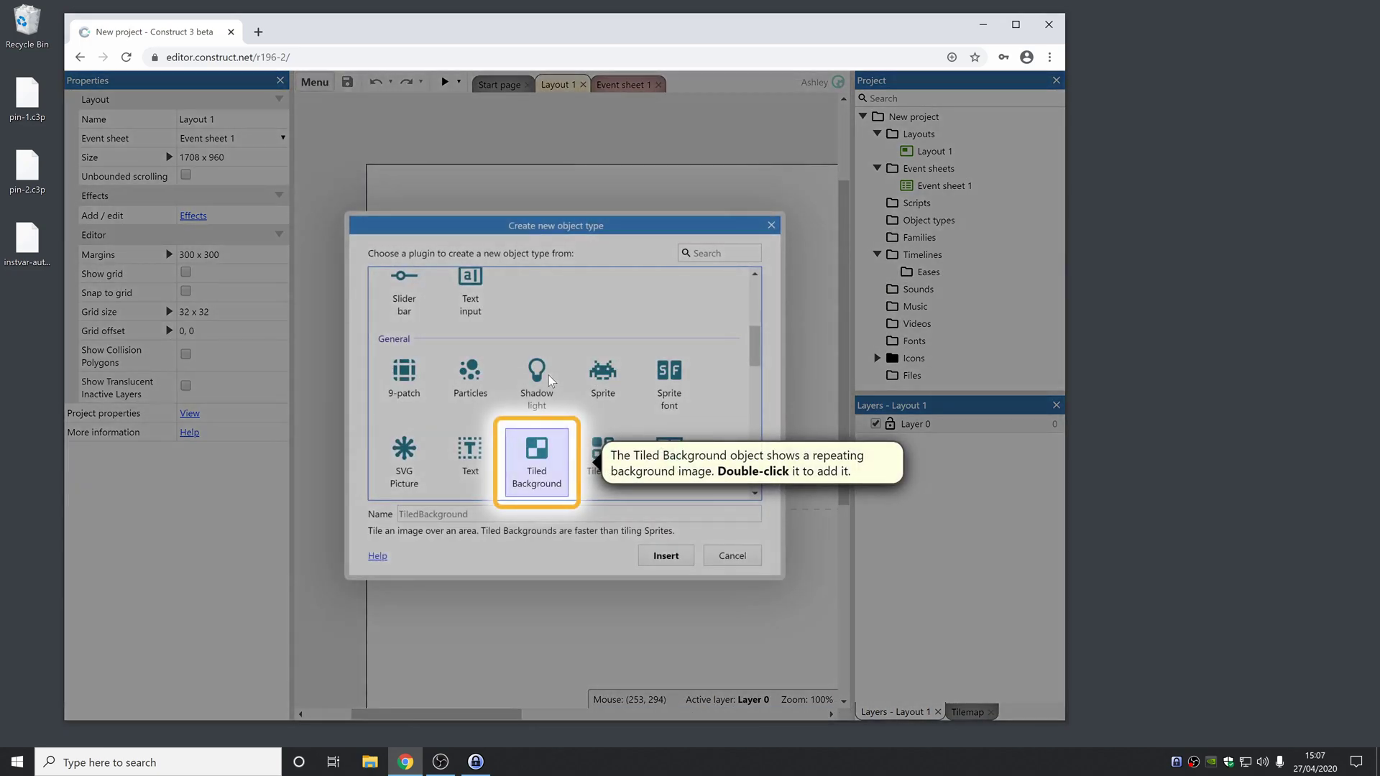
double_click(545, 460)
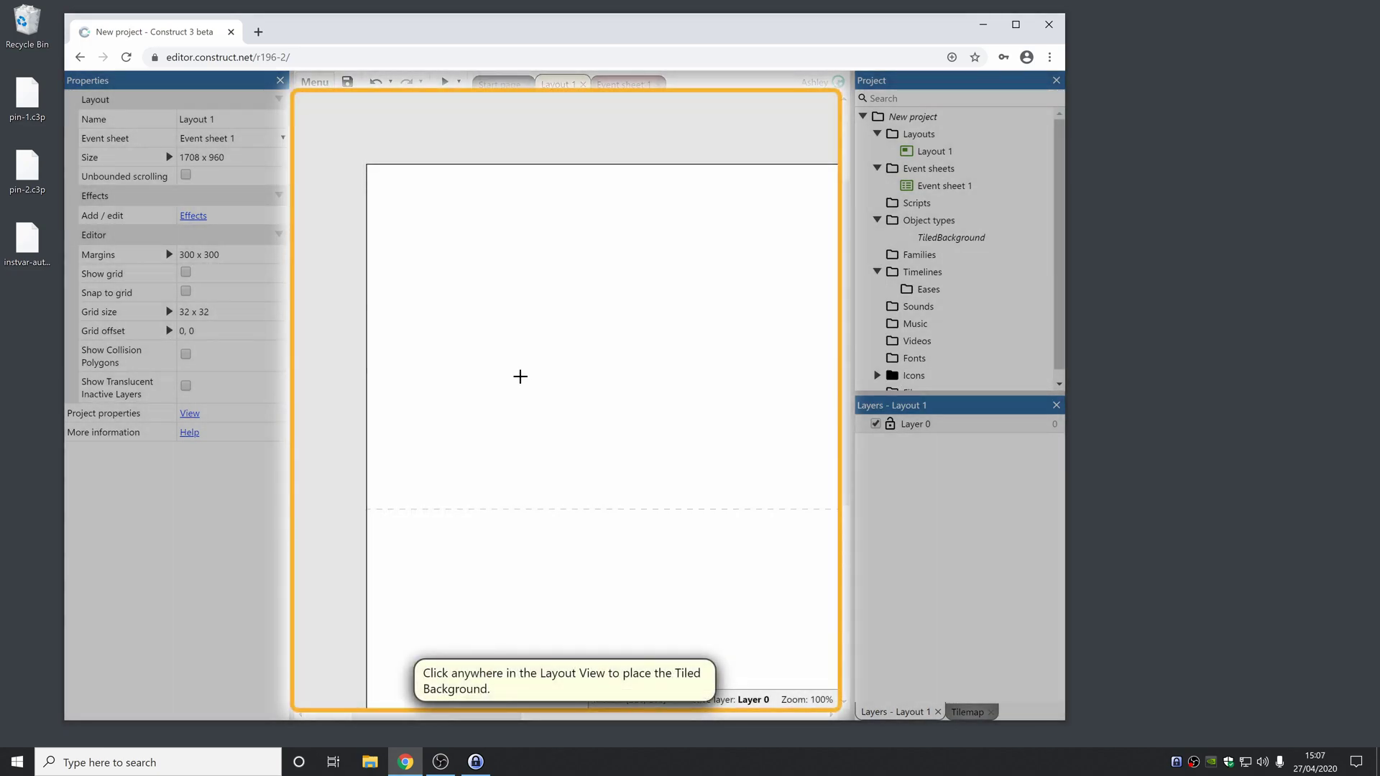
click(516, 356)
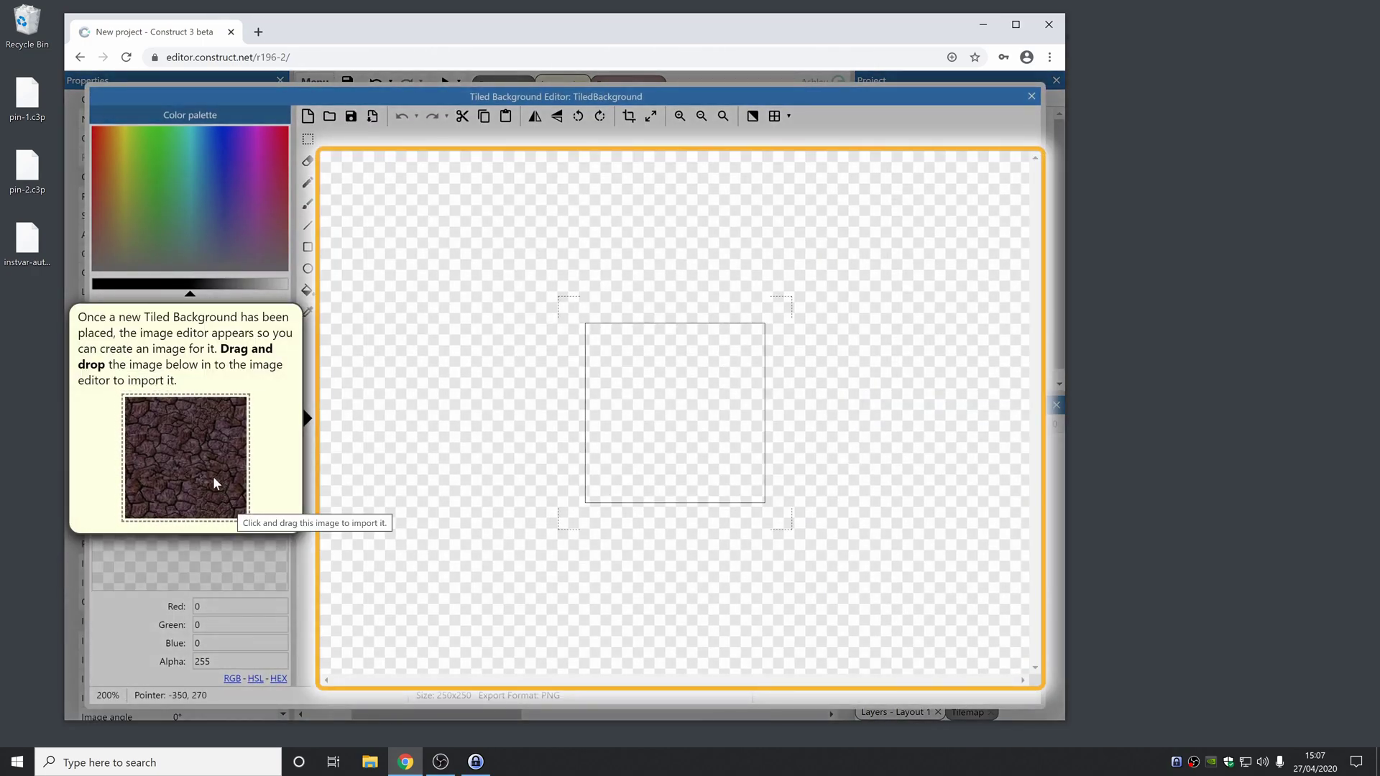
- Drag the tour's cracked stone texture into the Tiled Background image and close the editor
drag(214, 483, 763, 472)
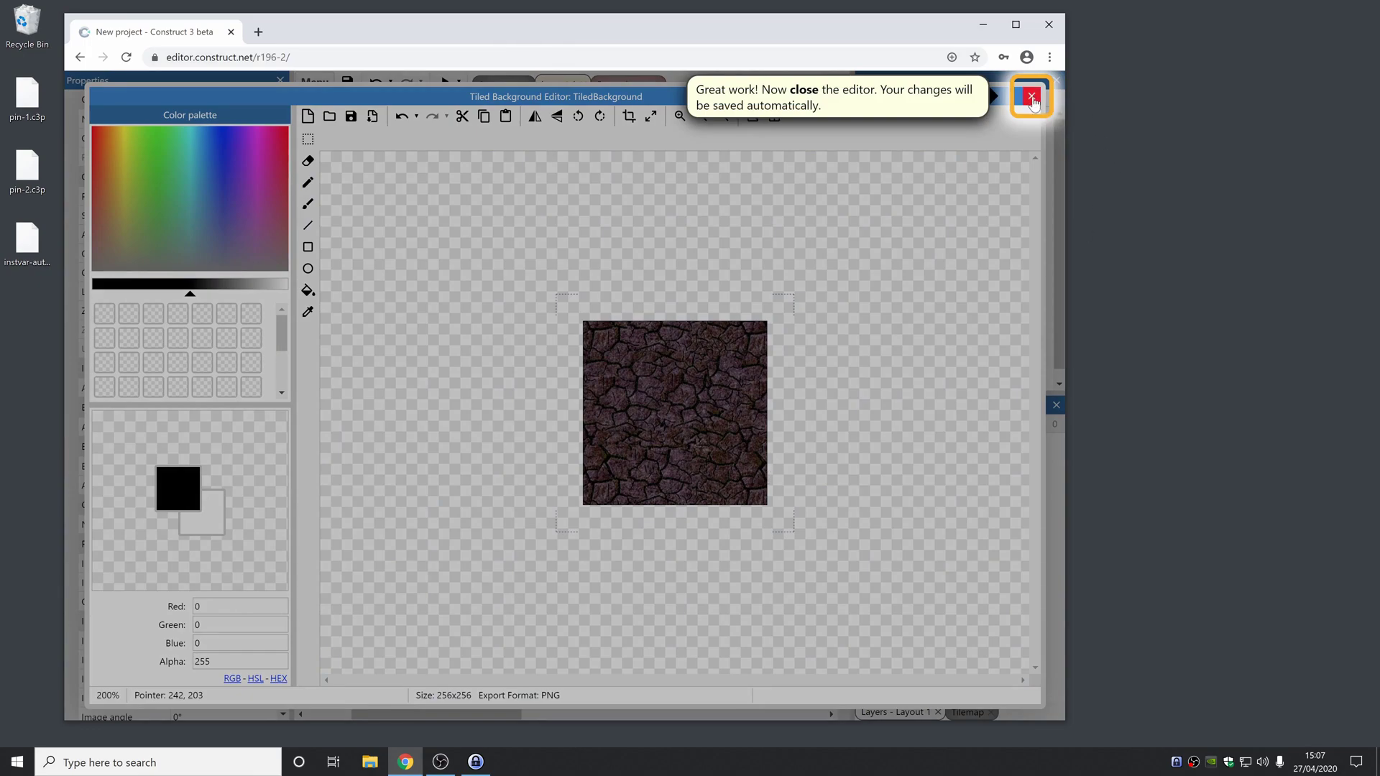
click(1032, 96)
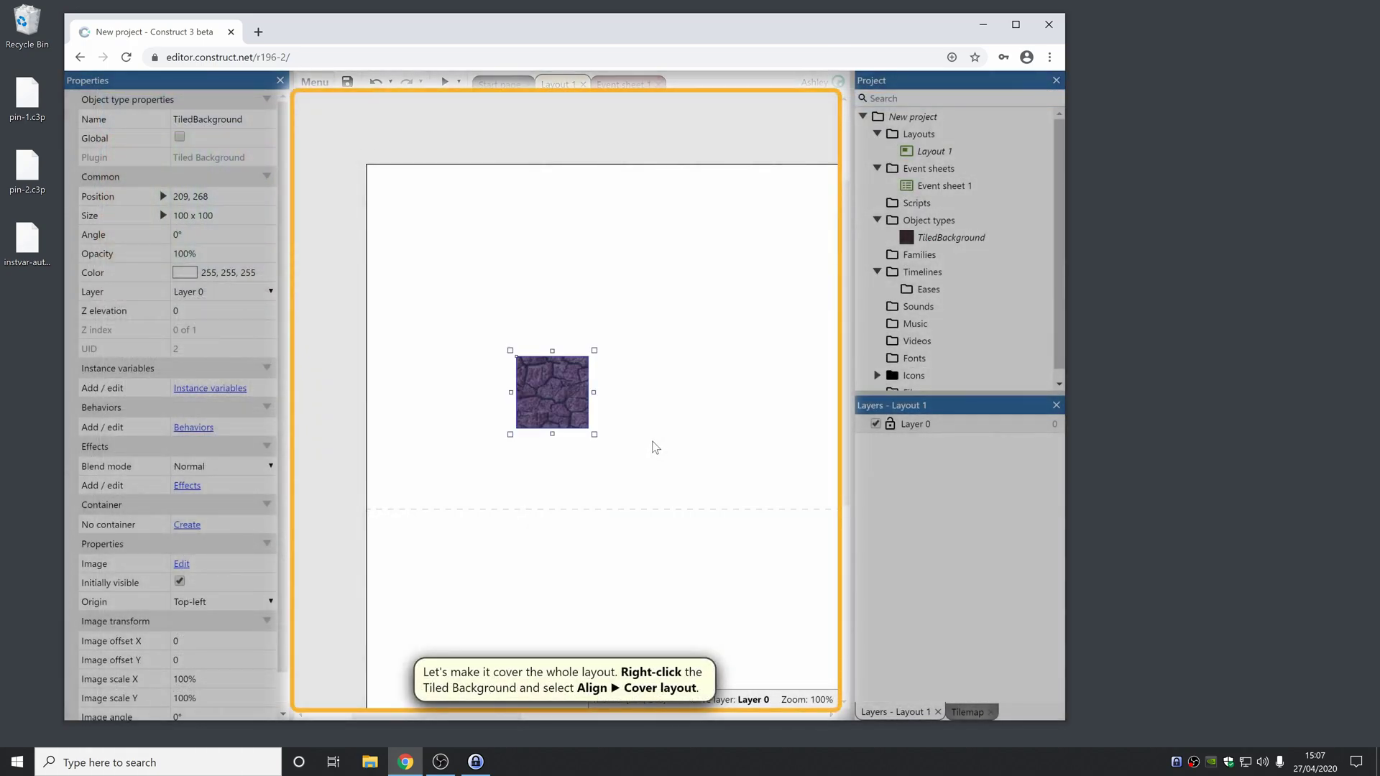
- Align the stone background to cover the whole layout at 1708 x 960
right_click(558, 384)
mouse_move(645, 213)
click(781, 284)
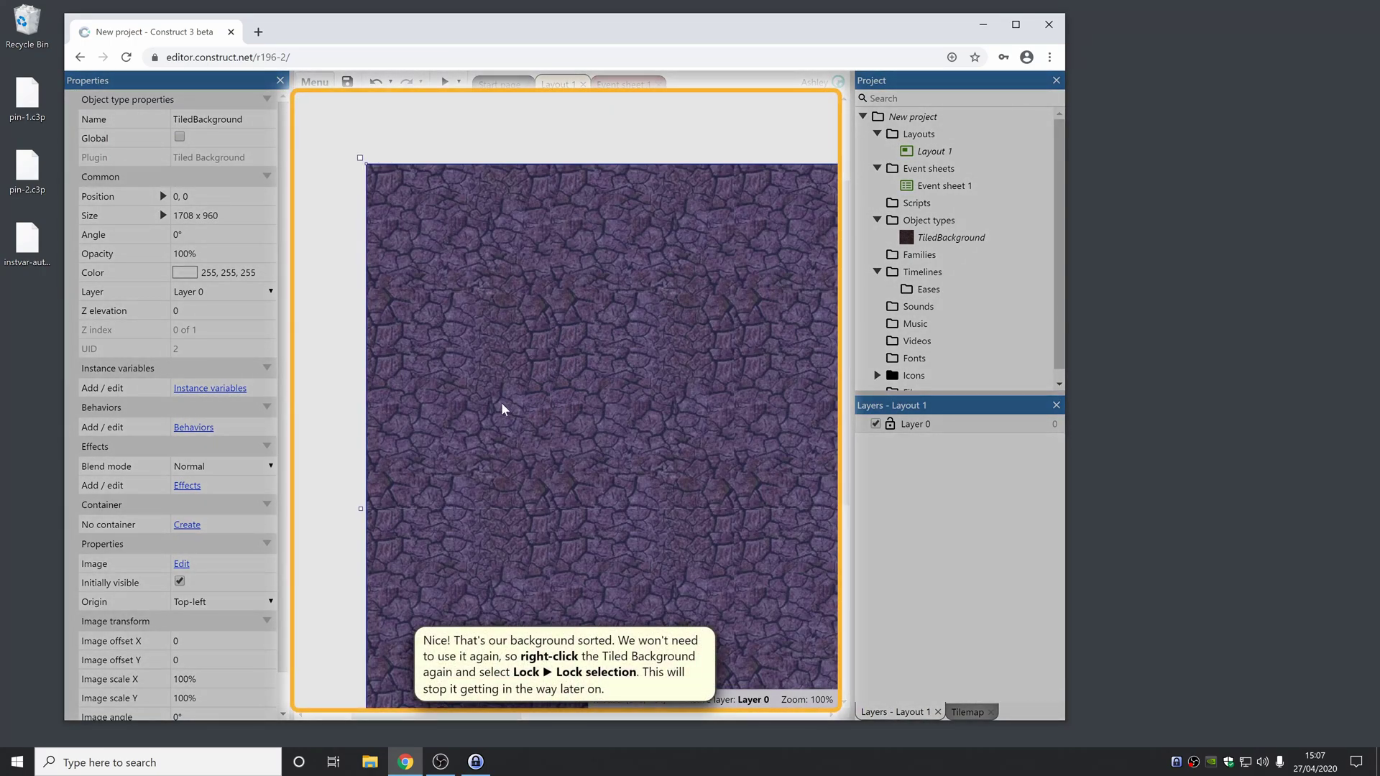
- Lock the background selection so it stays in place
right_click(482, 408)
mouse_move(553, 238)
click(668, 232)
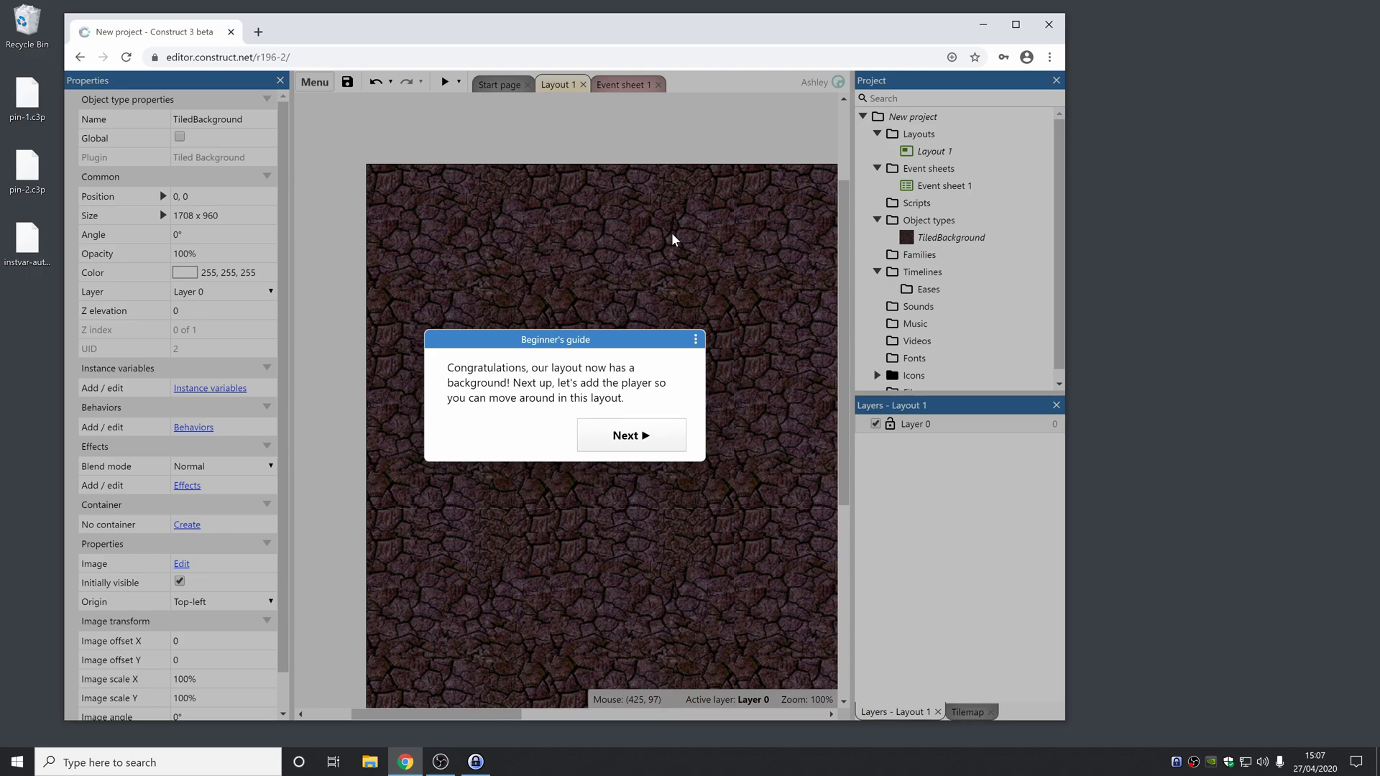
- Exit the guided tour
click(695, 339)
click(723, 361)
click(650, 428)
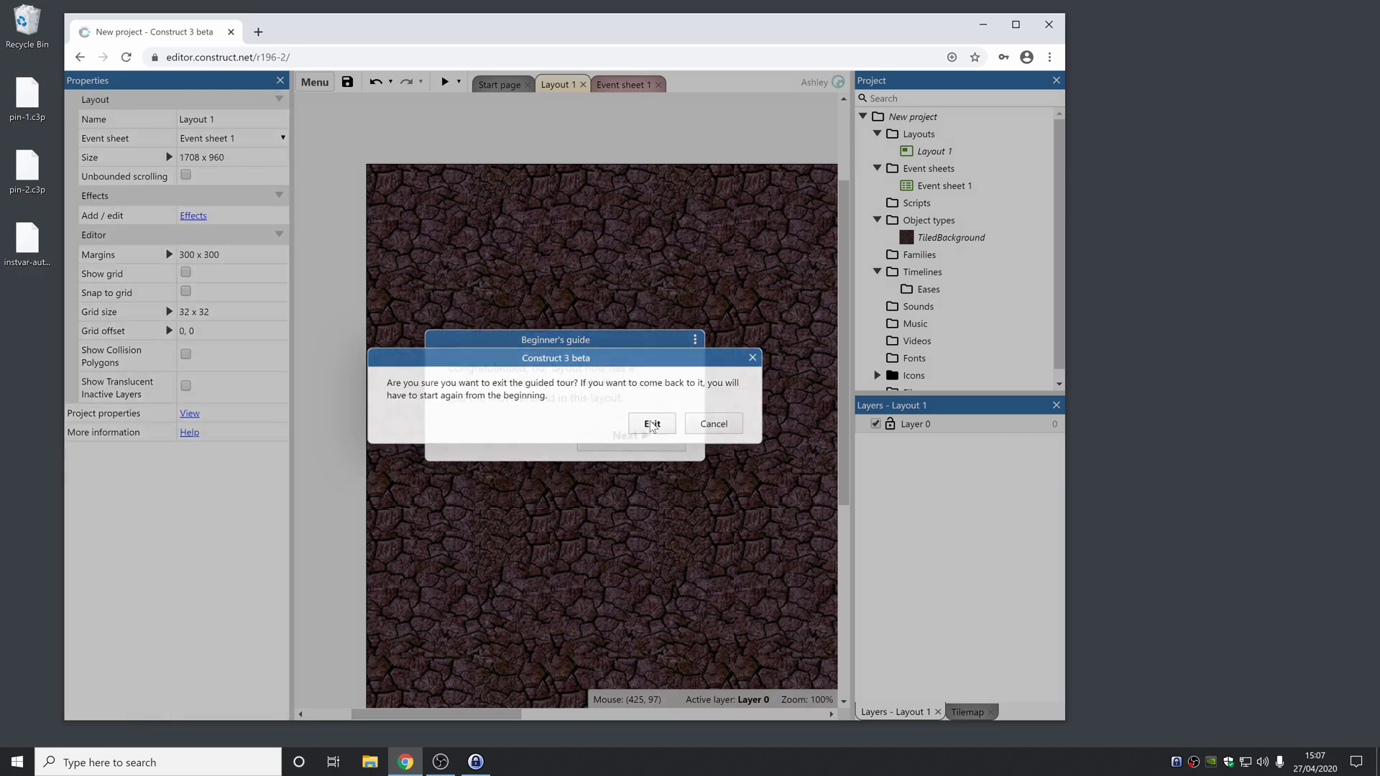
- Close the new project without saving and open the Pin behavior .c3p from the desktop
right_click(920, 119)
click(955, 169)
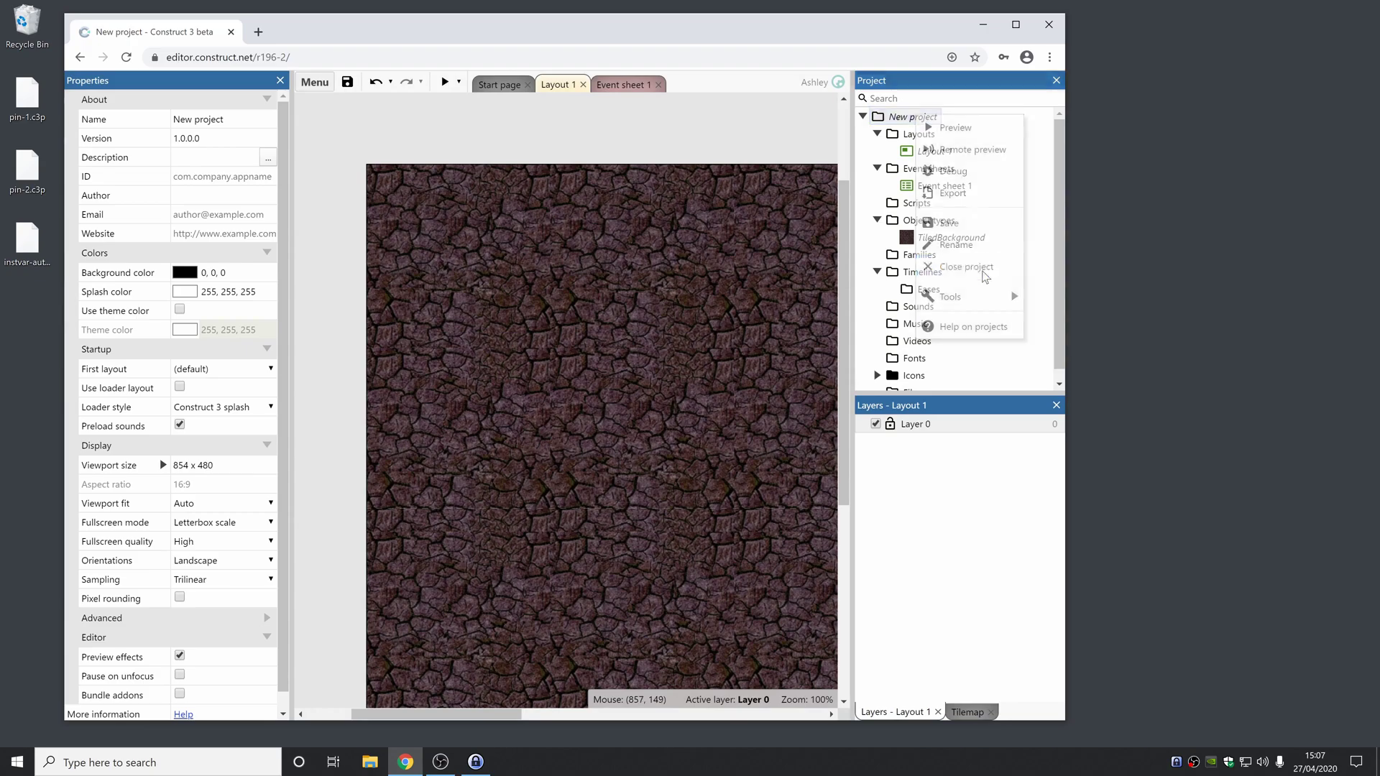
click(590, 457)
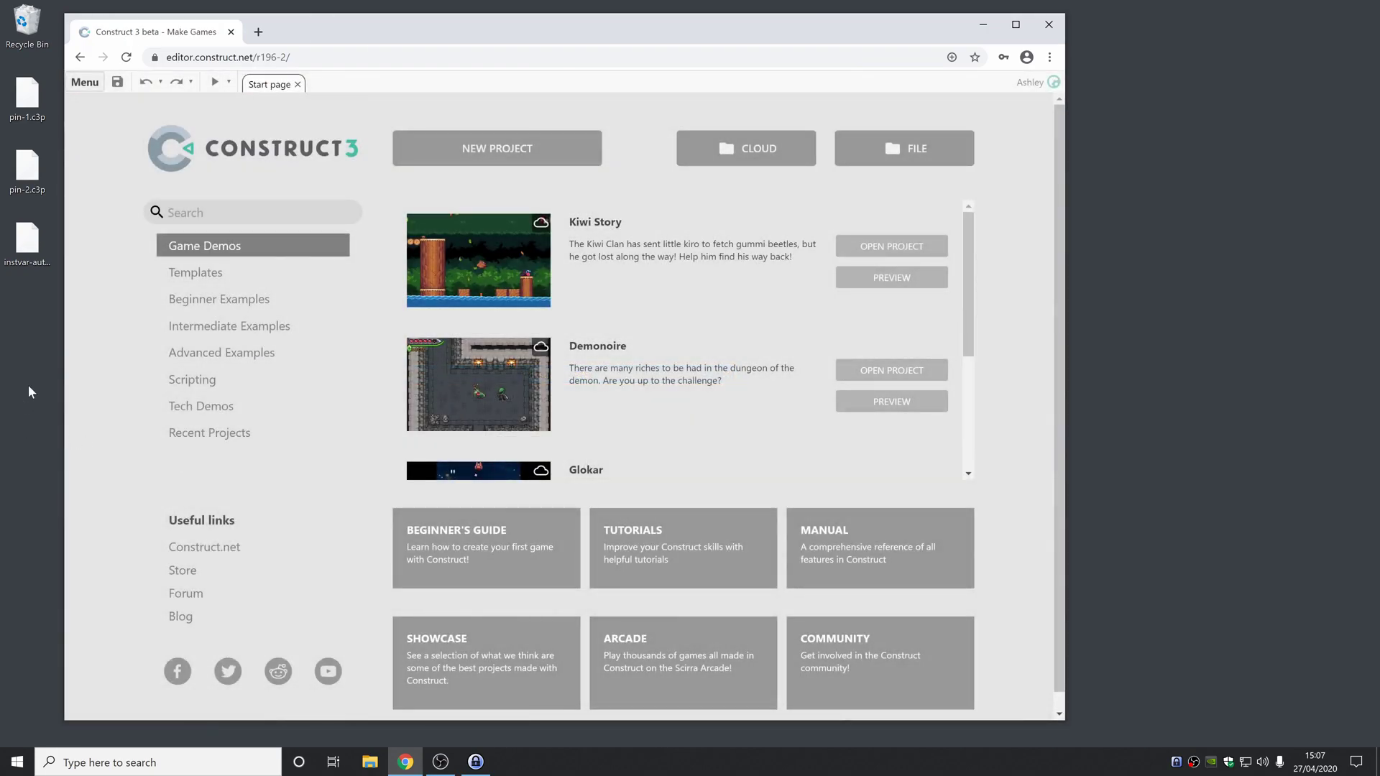
drag(28, 95, 647, 402)
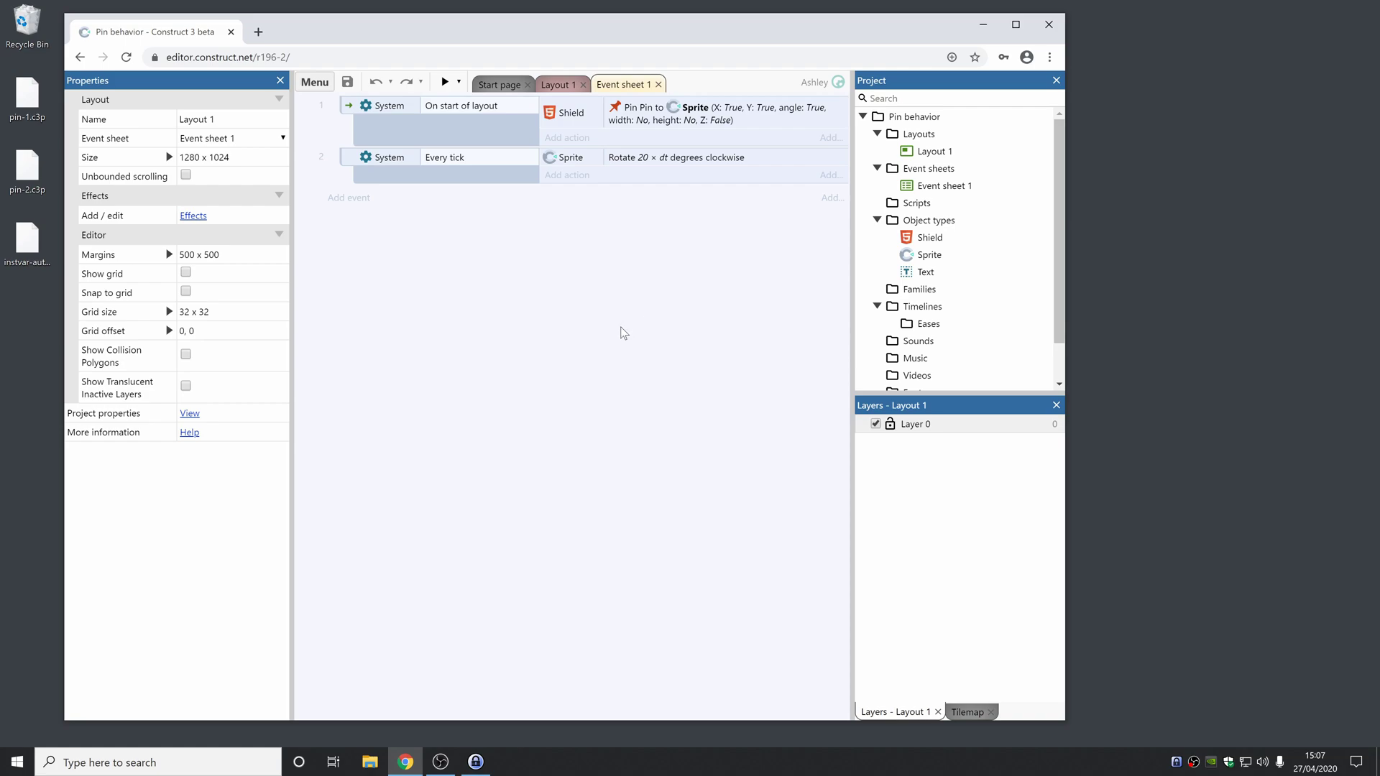
double_click(749, 127)
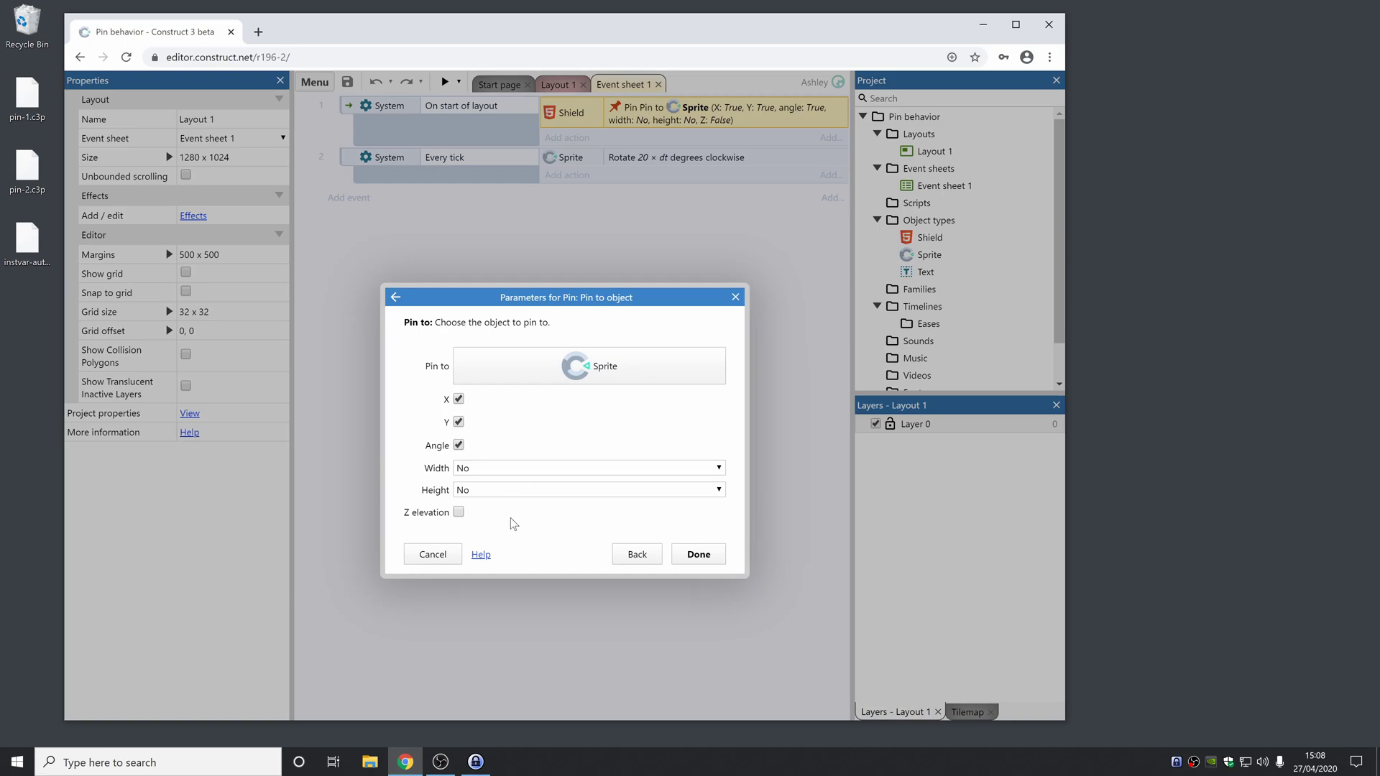
click(459, 423)
click(458, 446)
click(458, 421)
click(458, 445)
click(535, 467)
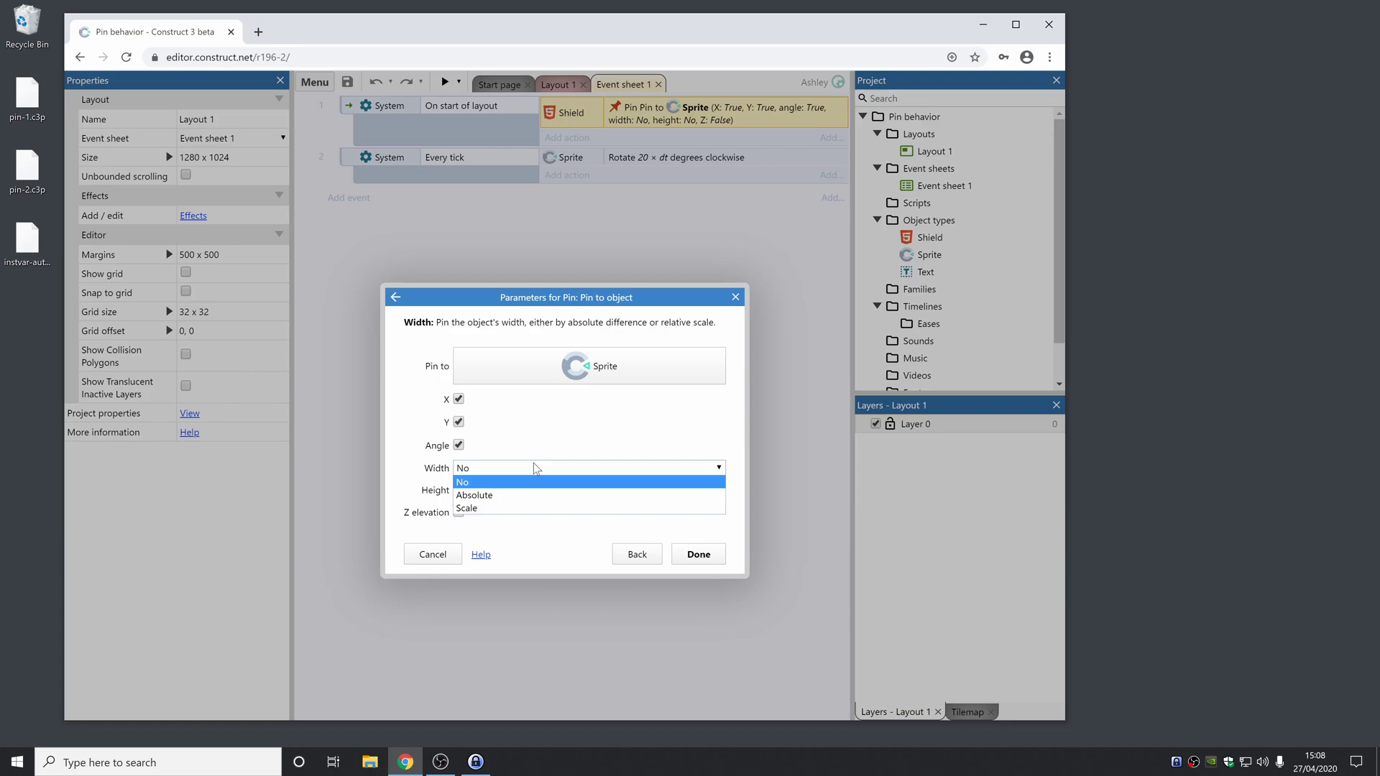
click(550, 482)
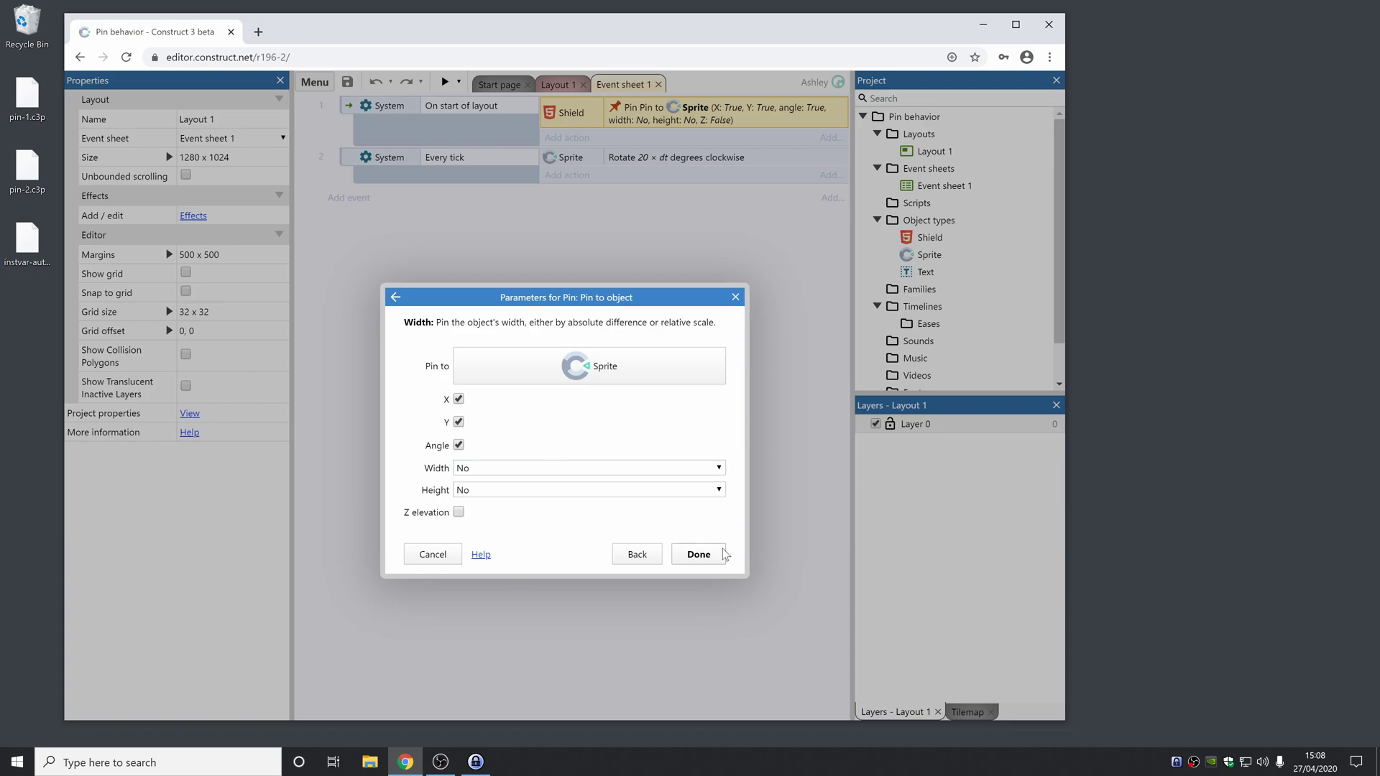
click(697, 554)
right_click(925, 121)
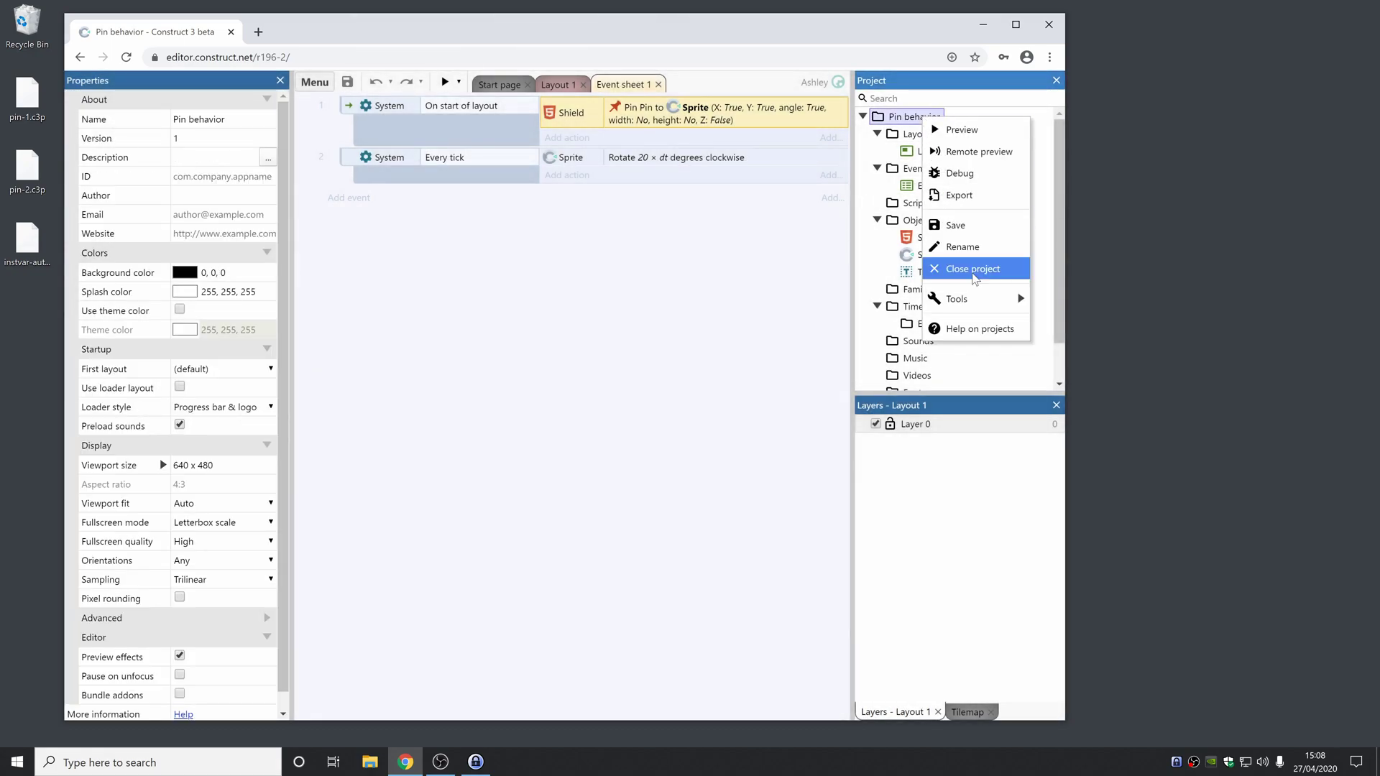
- Close the current project, open pin-2.c3p, and run an enlarged preview of it
click(967, 269)
drag(36, 176, 388, 288)
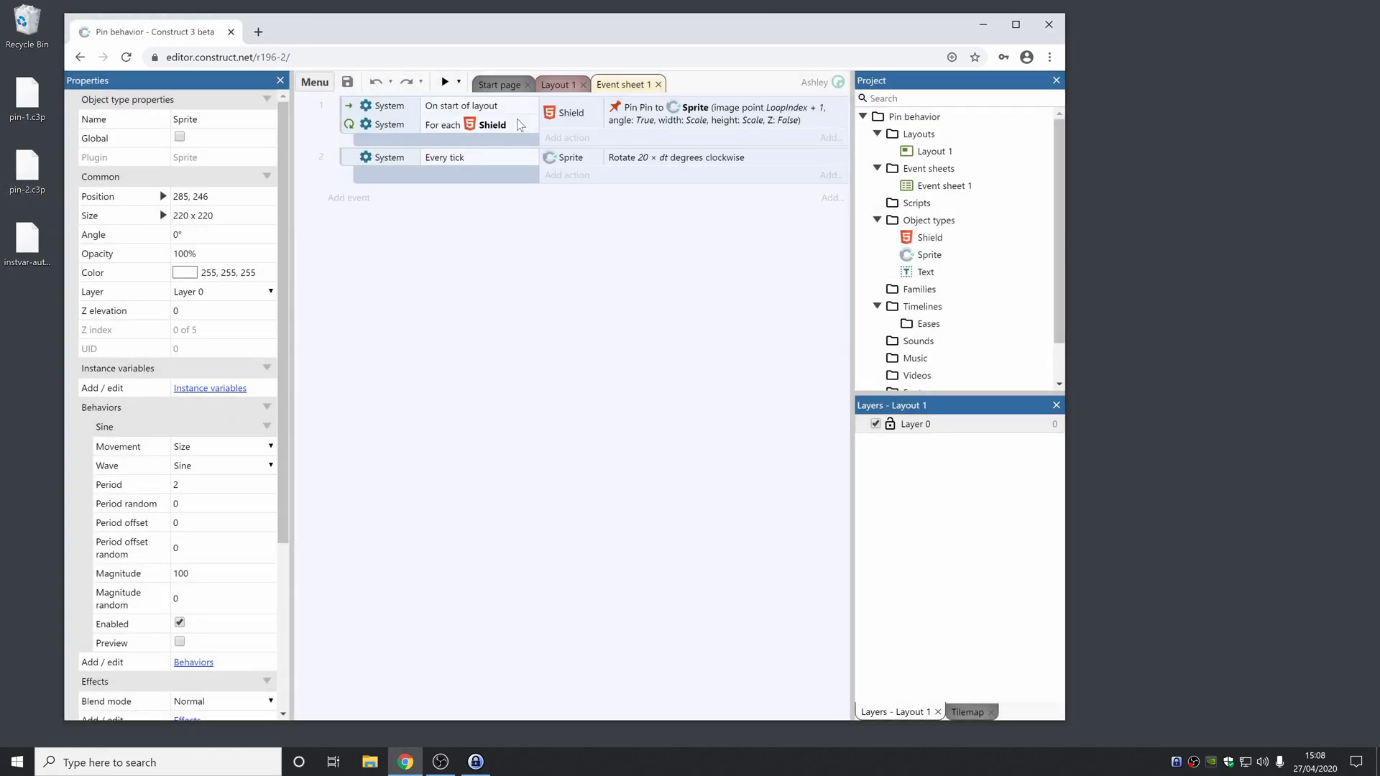
click(444, 82)
drag(830, 741, 984, 624)
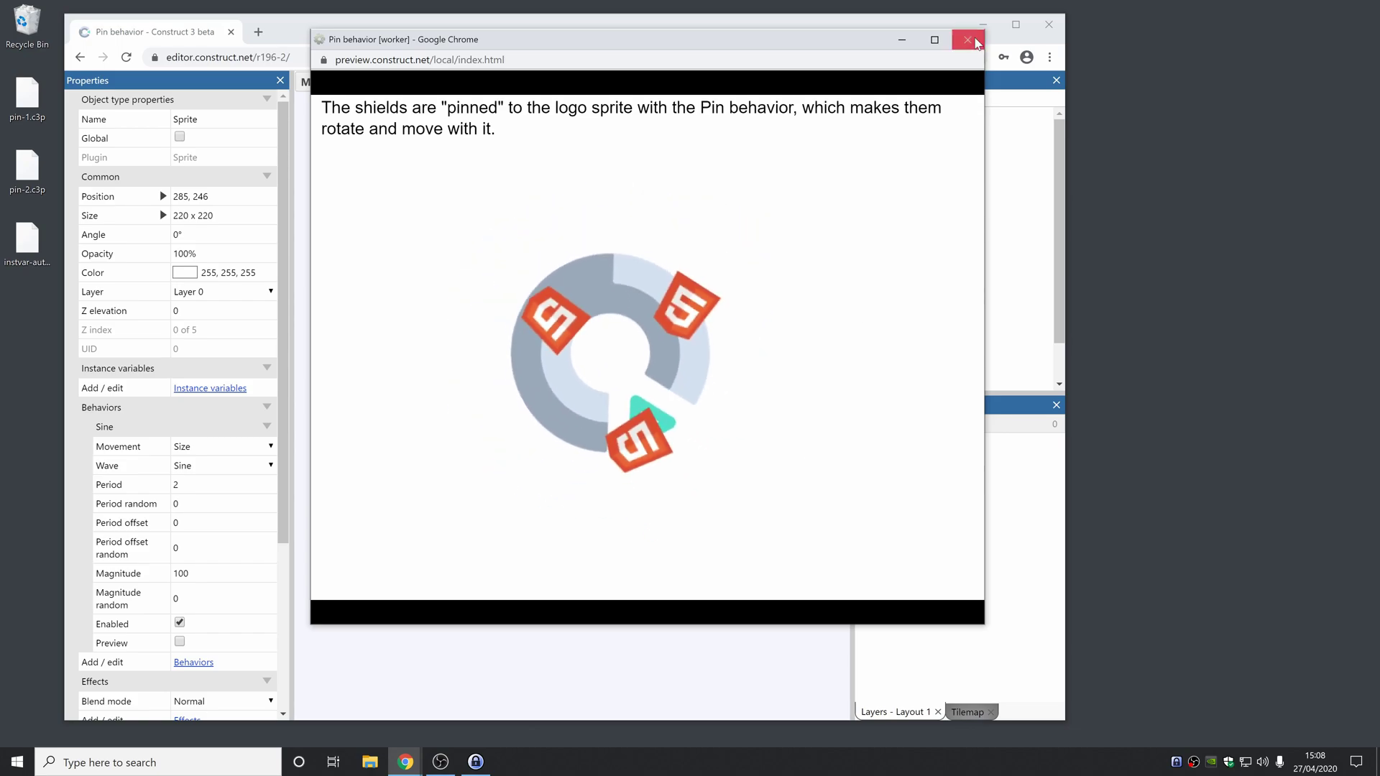
- Close the preview and inspect the Shield's Pin to image point action without changing it
click(968, 39)
double_click(711, 112)
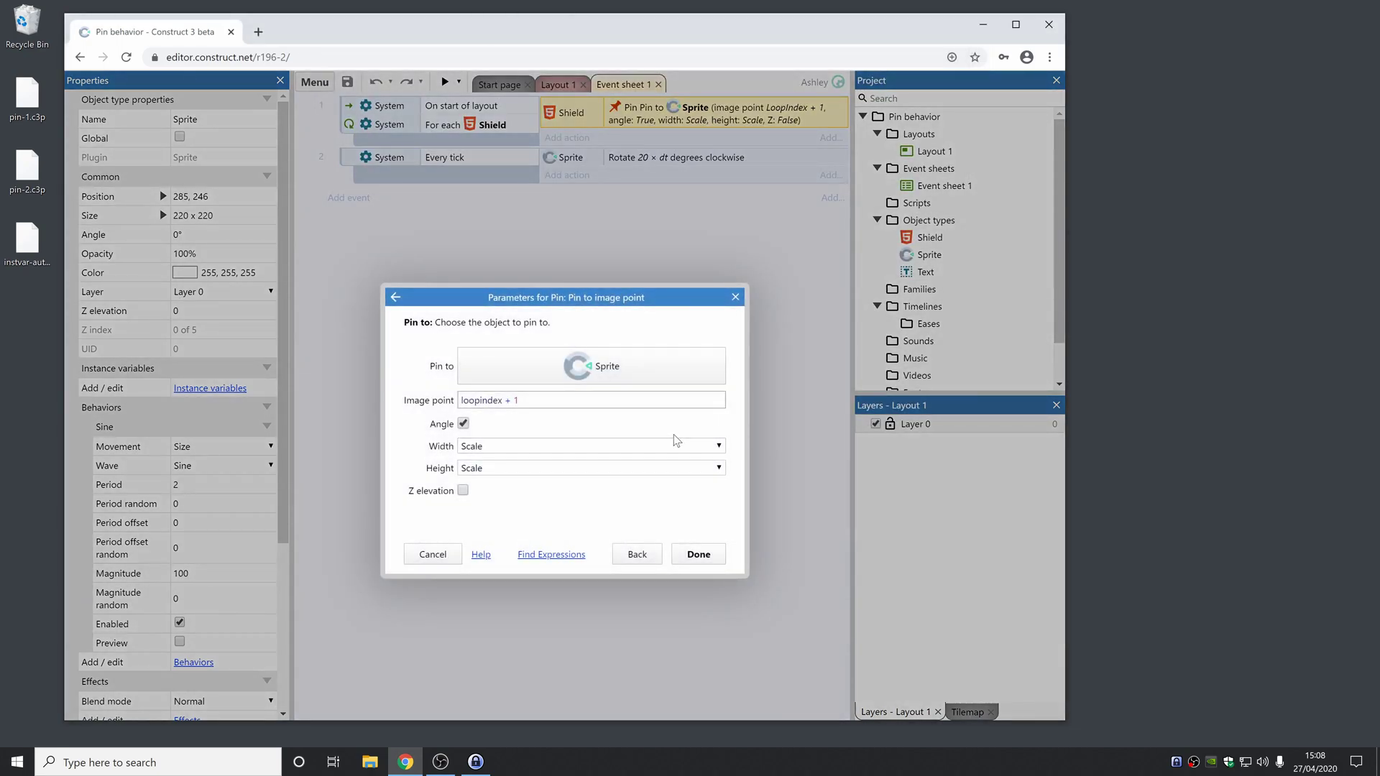
click(639, 554)
scroll(638, 402, down, 2)
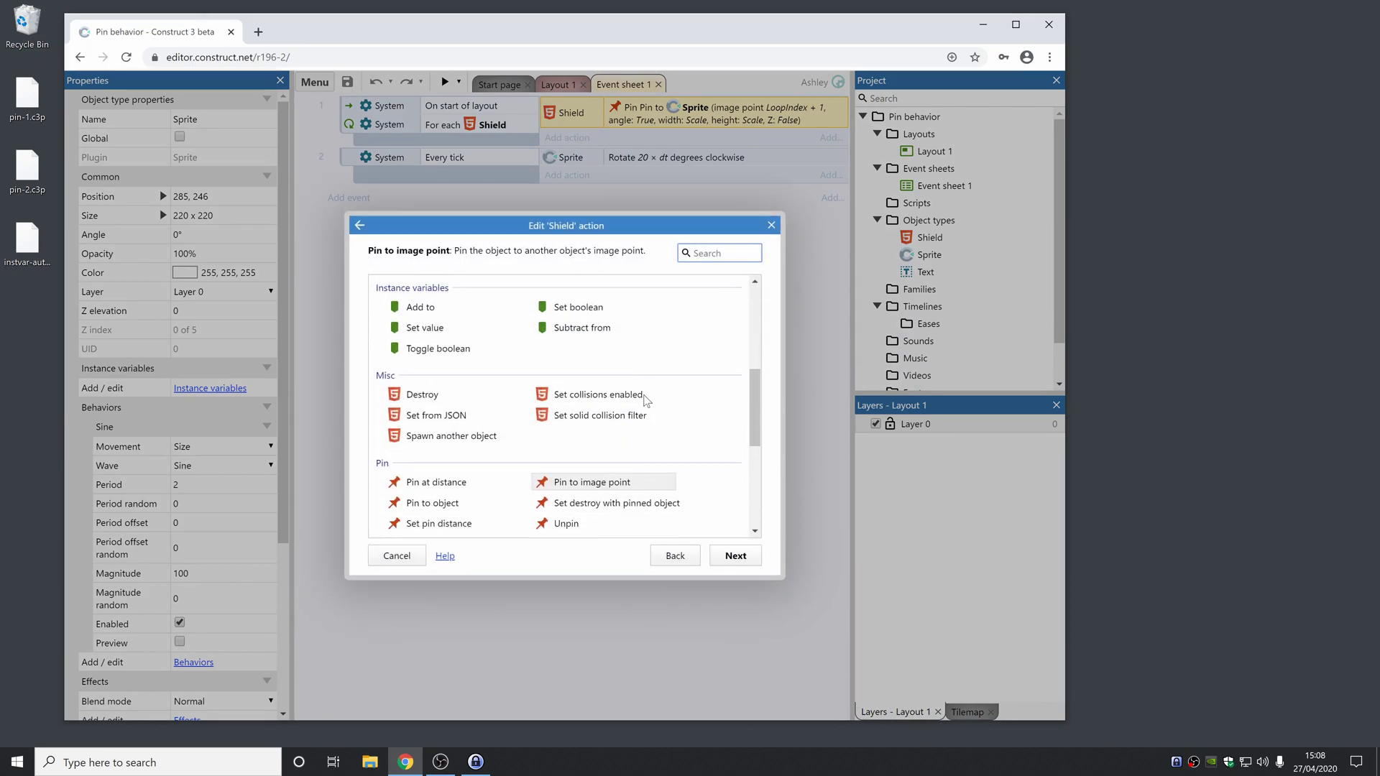
click(615, 386)
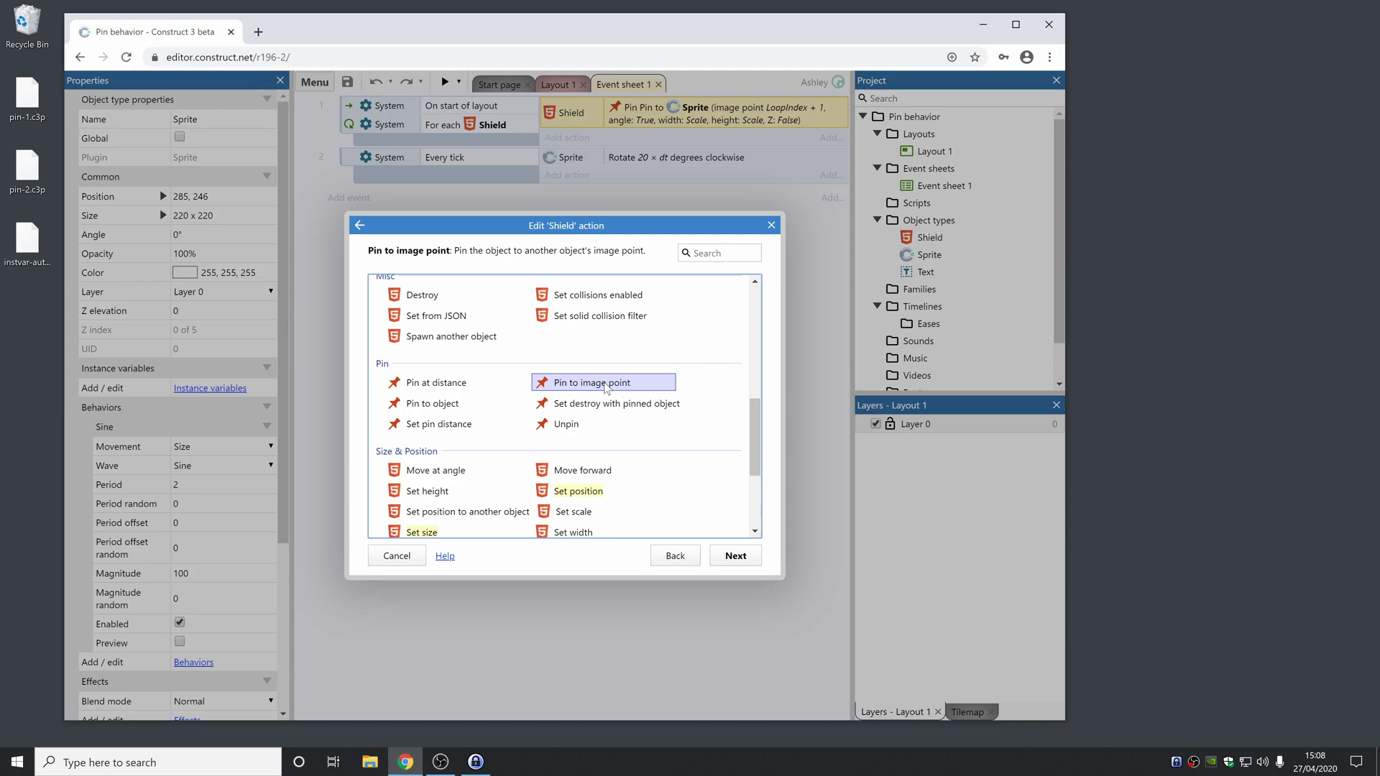
click(413, 554)
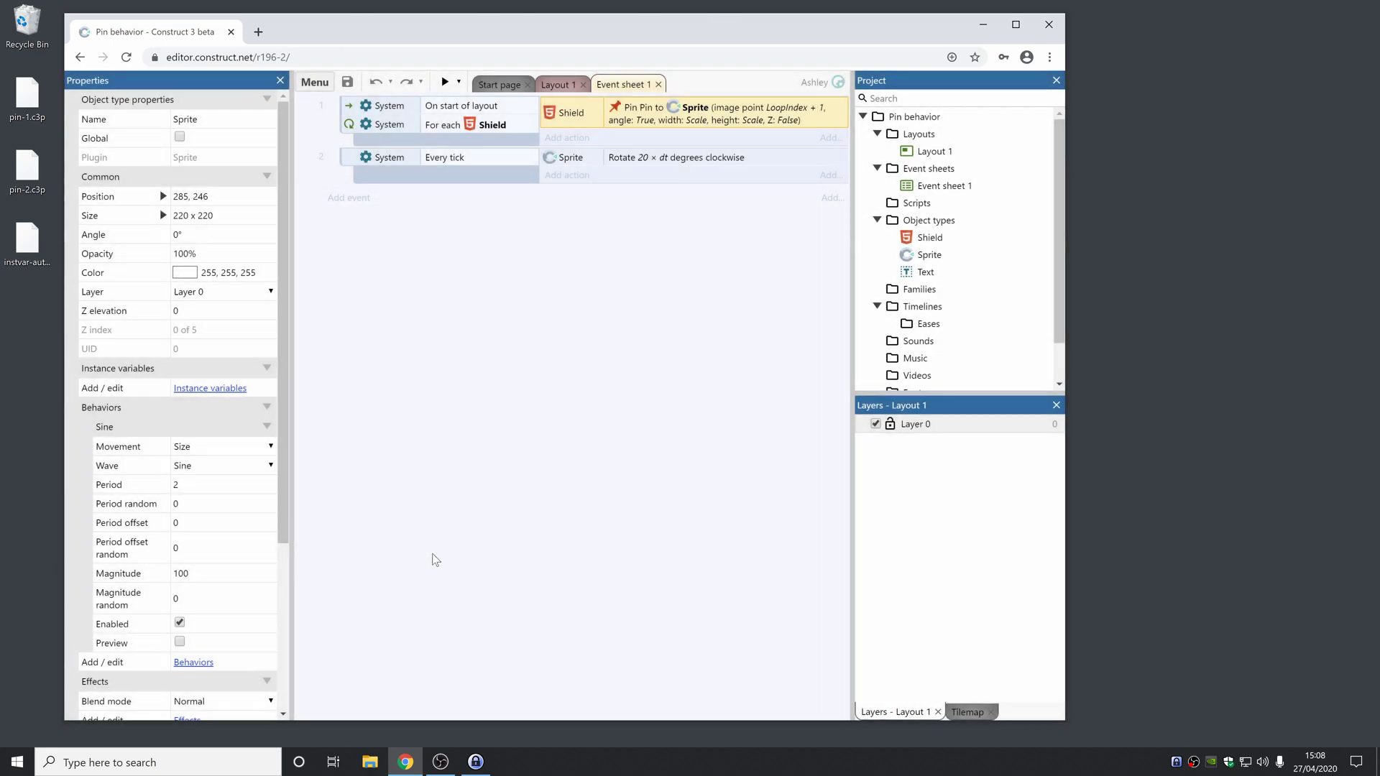
- In Layout 1, select the top shield and view its Destroy with pinned object property
click(565, 85)
click(526, 327)
click(140, 457)
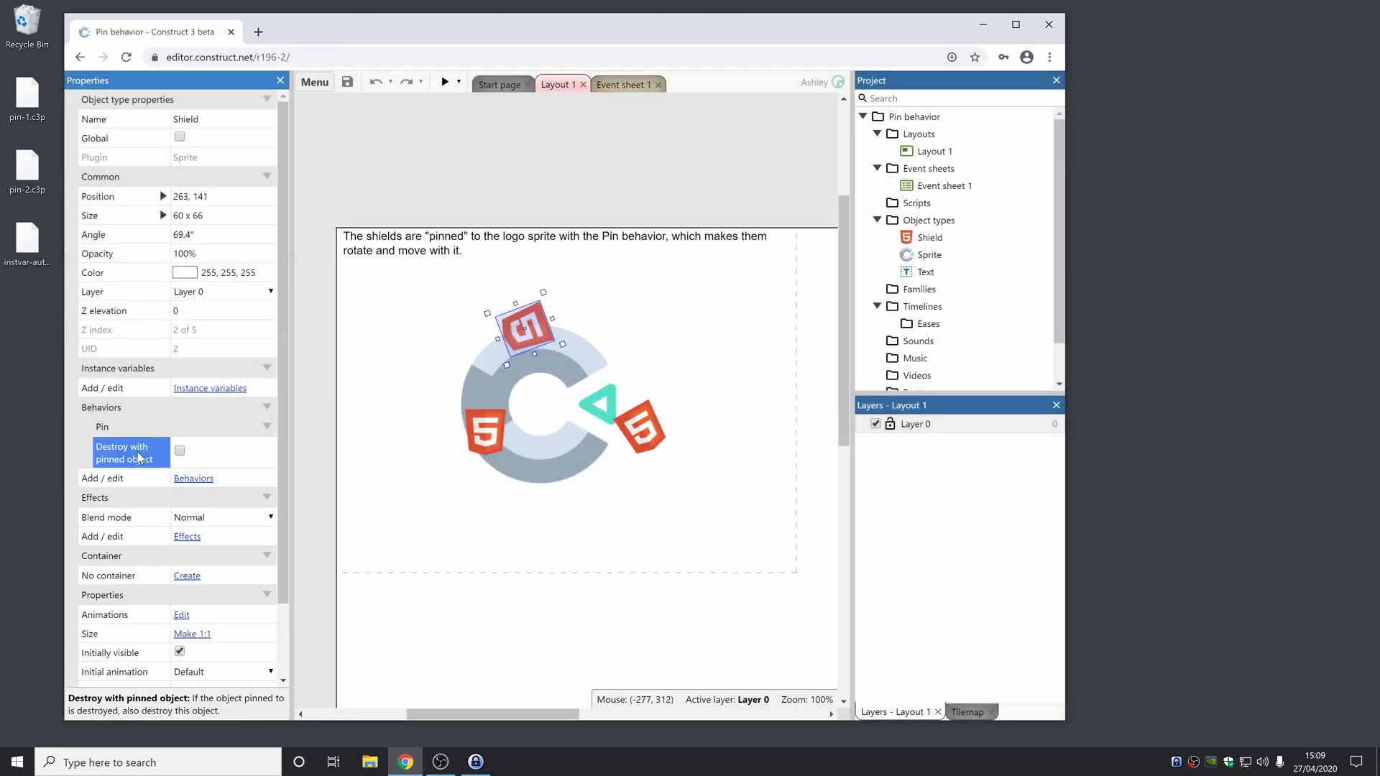